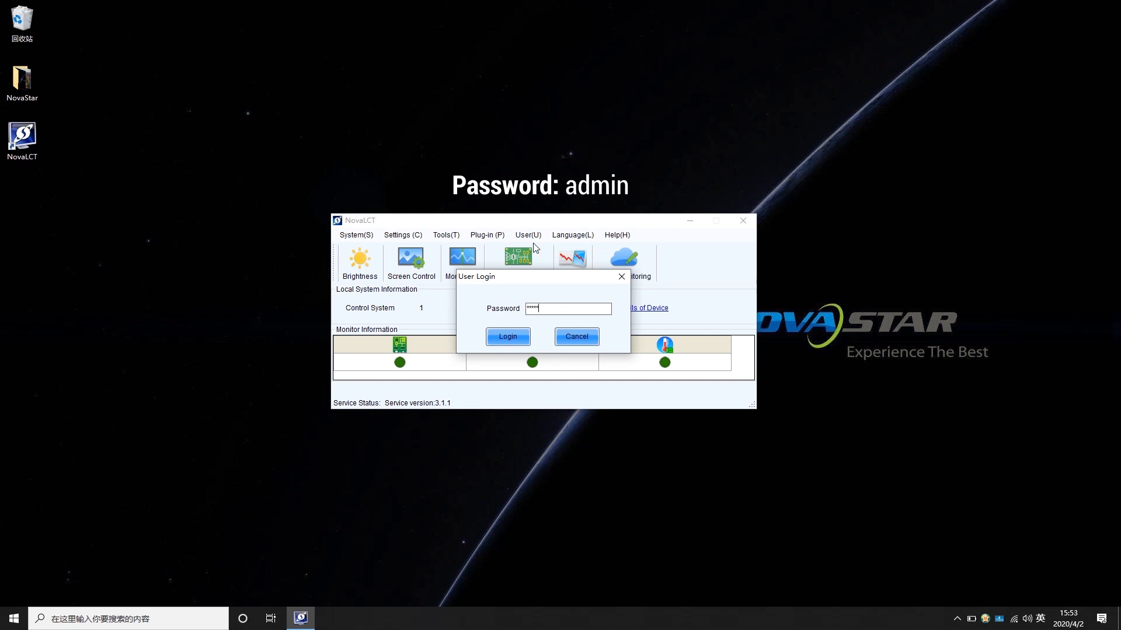
Log in and open the common-version quick adjustment of dark or bright lines
click(496, 337)
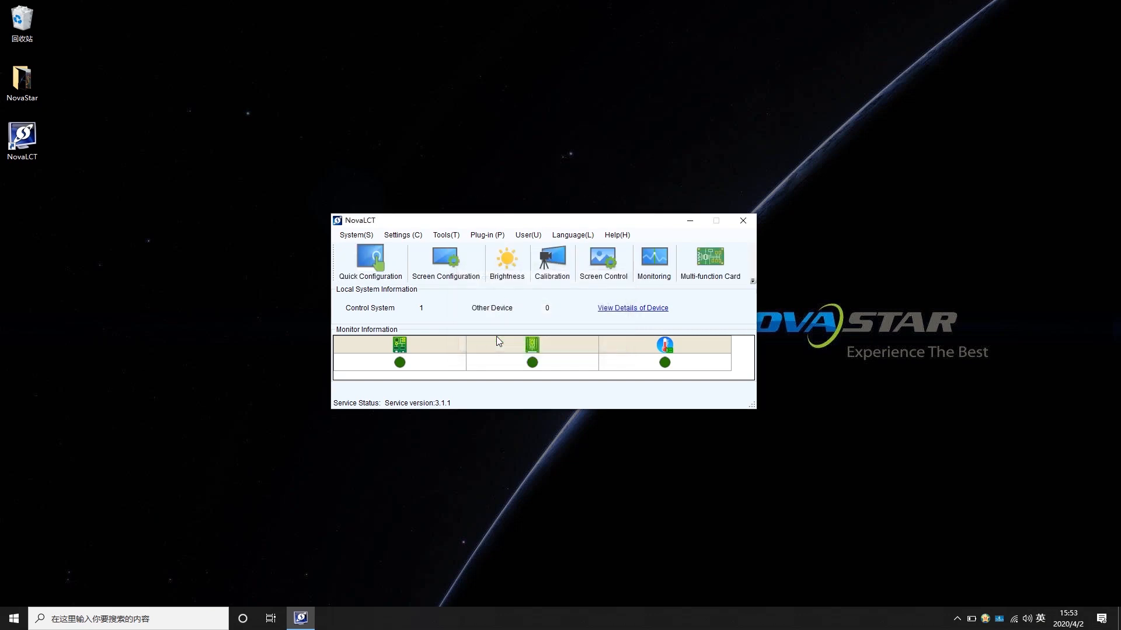
click(450, 236)
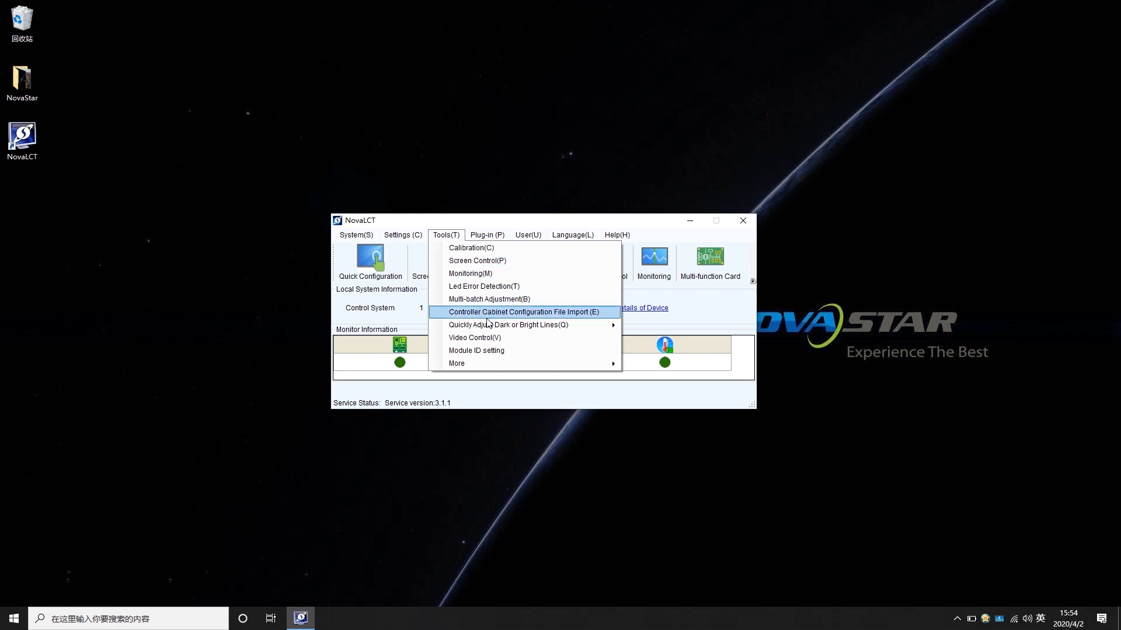
mouse_move(489, 324)
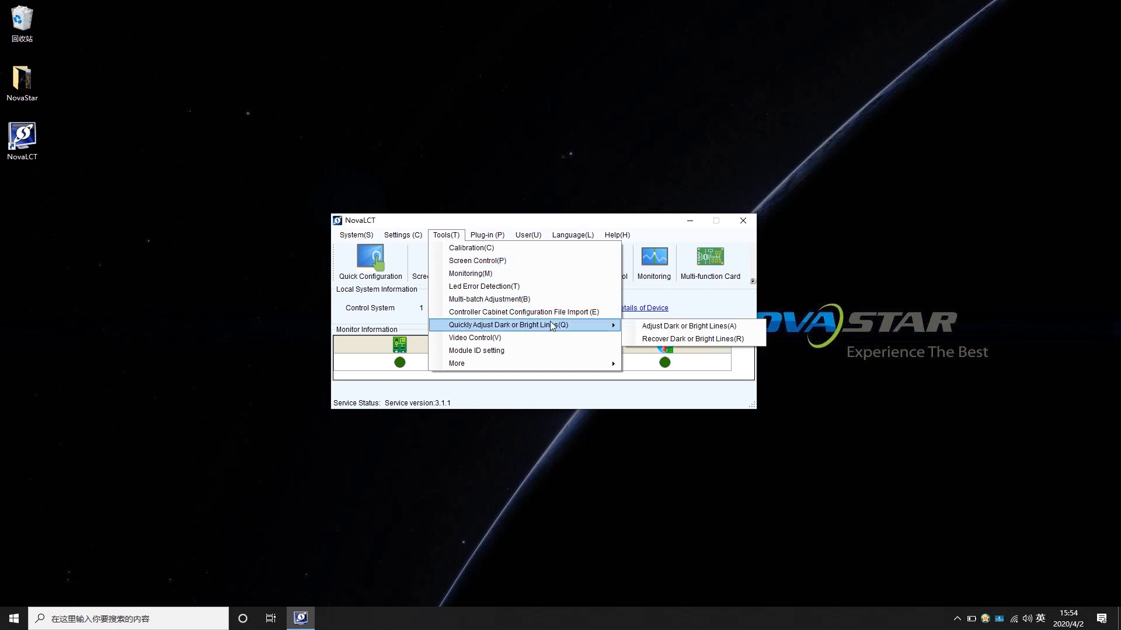
click(629, 326)
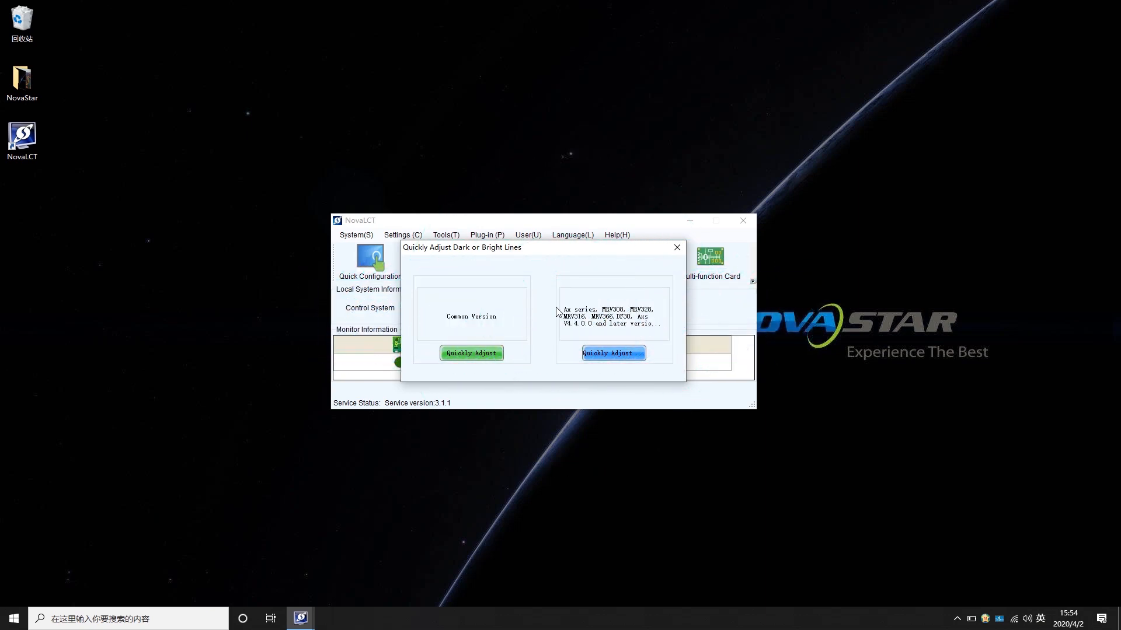
click(497, 353)
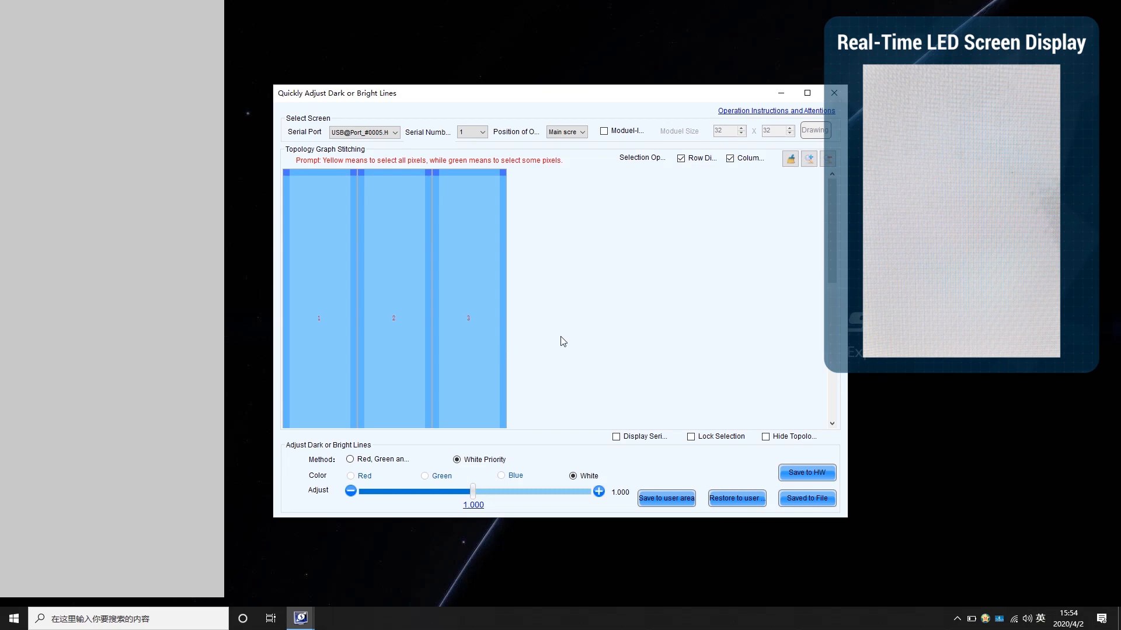
Maximize the adjustment window, set the operation position to the extended screen and show the cabinet serial numbers
click(807, 93)
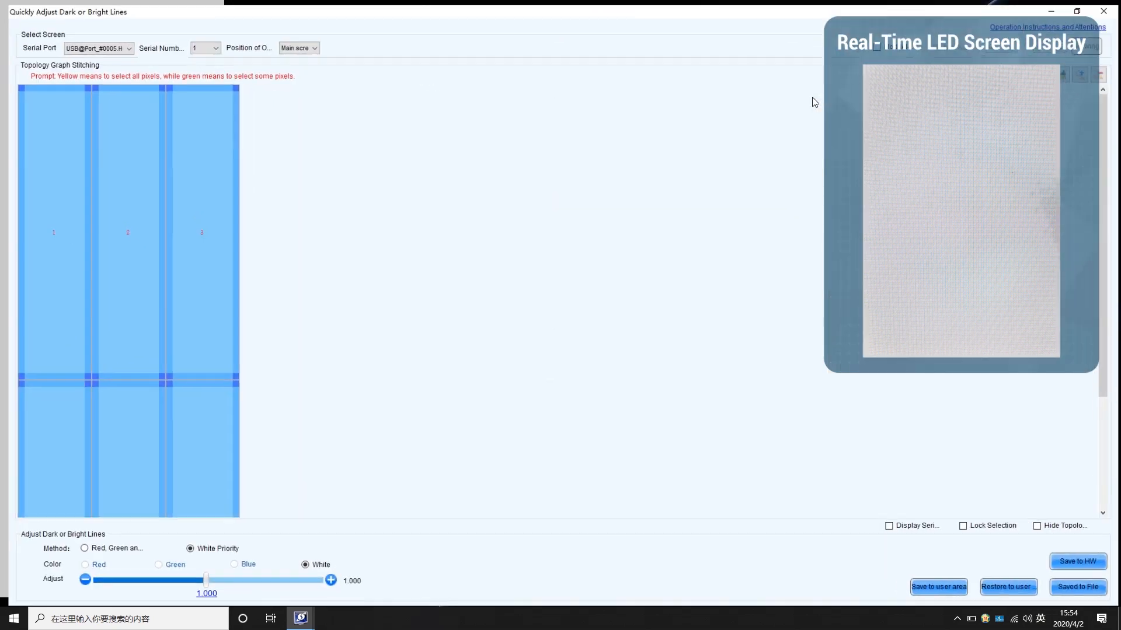
click(310, 45)
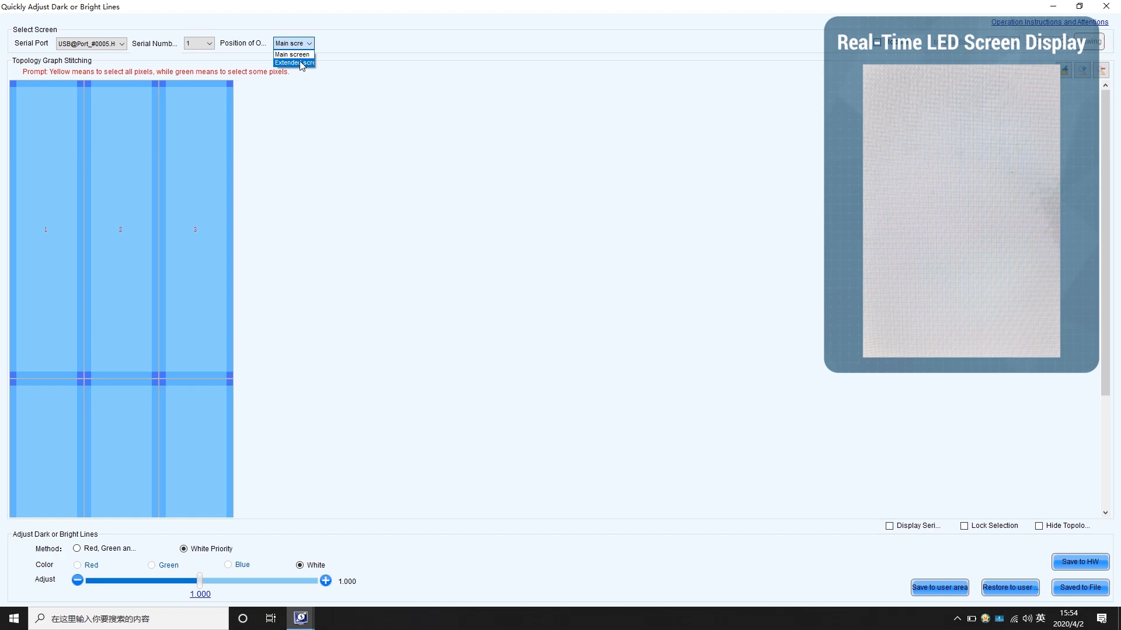
click(301, 63)
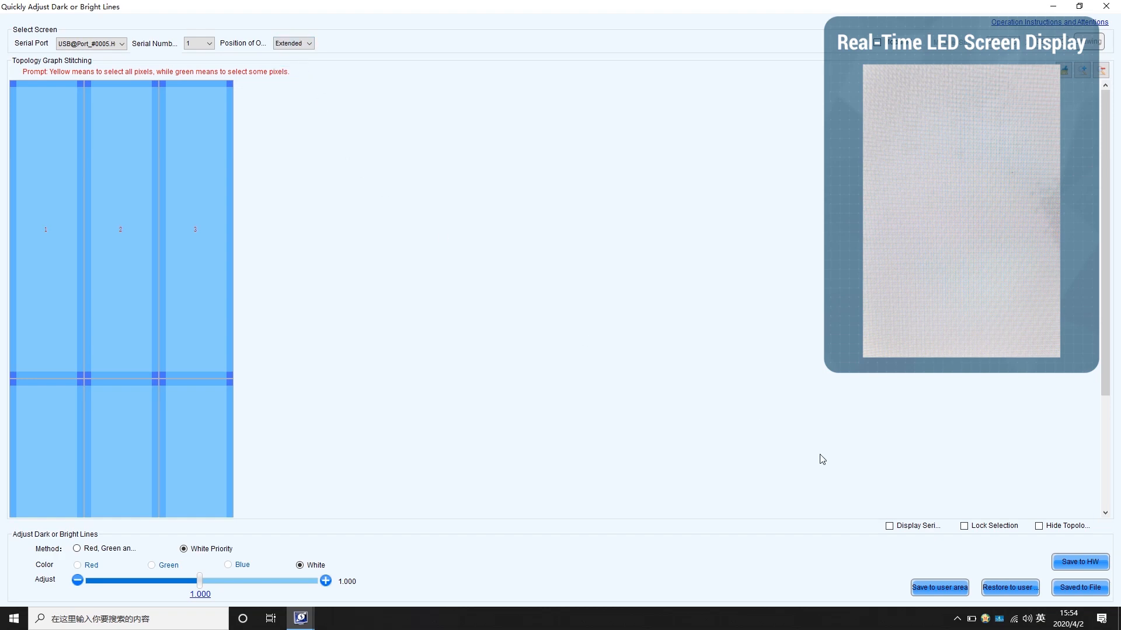
click(890, 526)
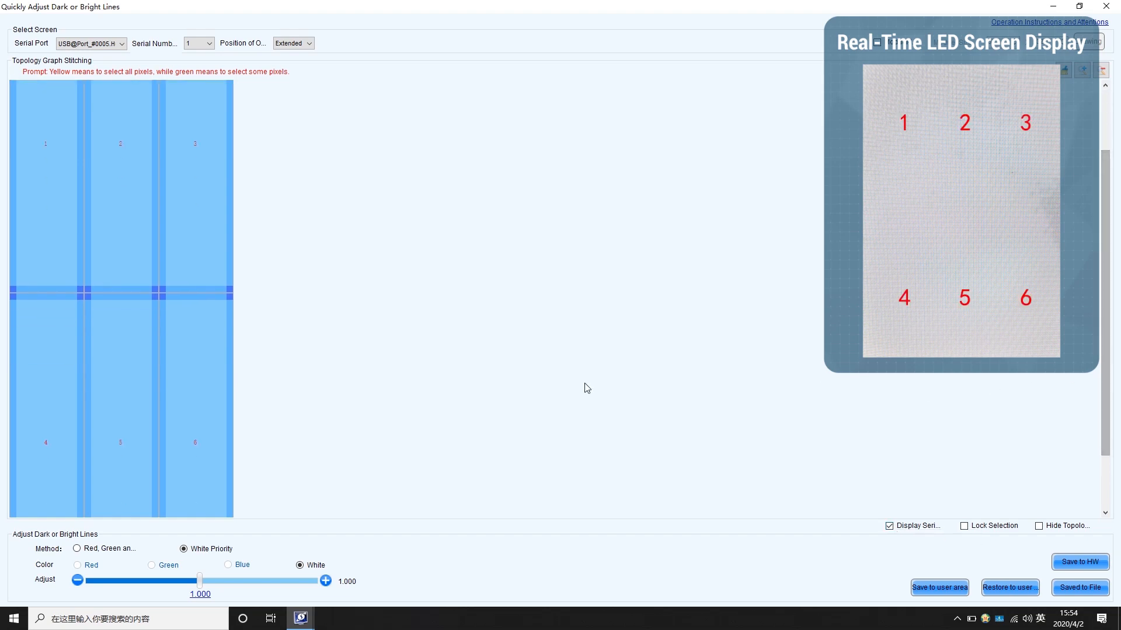
Set both sides of the vertical seam between cabinets 2 and 3 to a white adjustment of 1.005 and deselect them
click(155, 258)
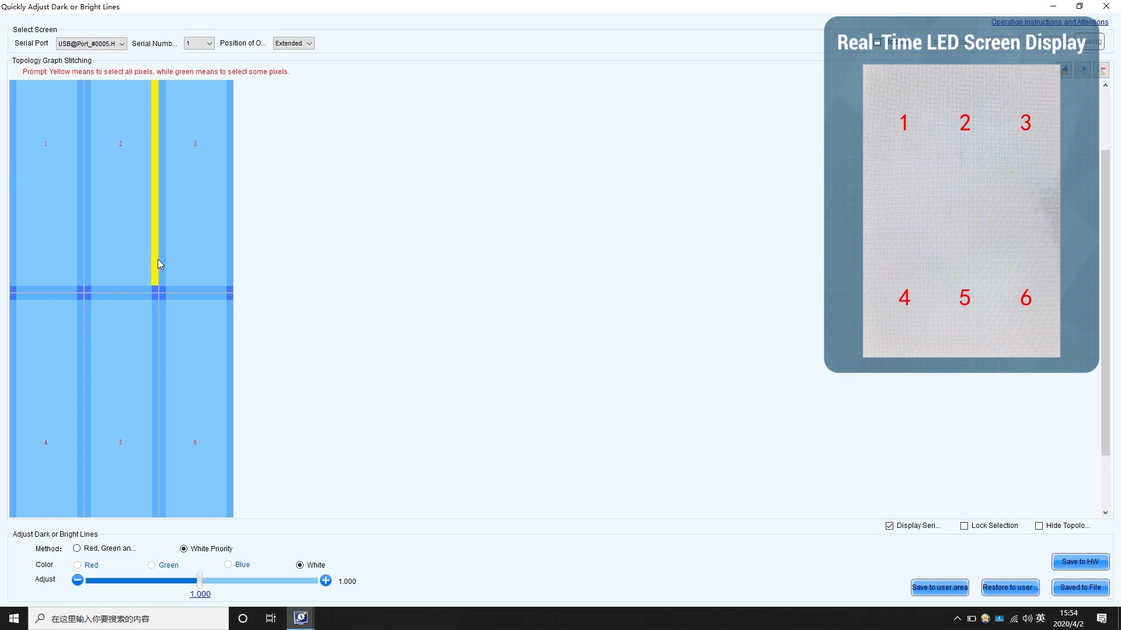
click(162, 263)
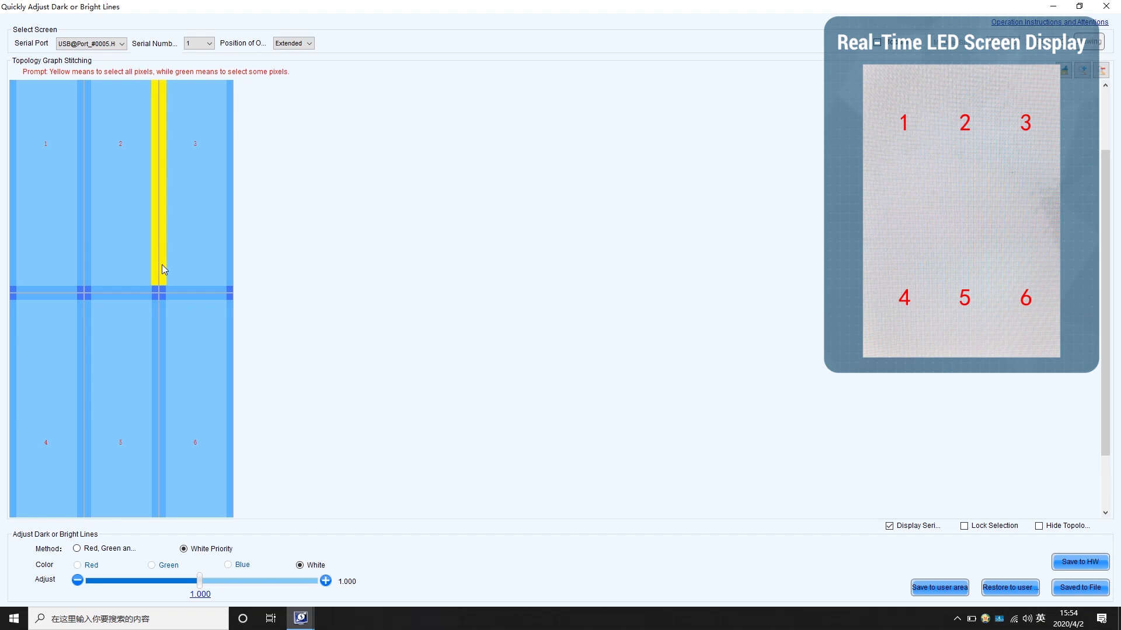
click(326, 581)
click(326, 581)
click(325, 581)
click(326, 581)
click(326, 581)
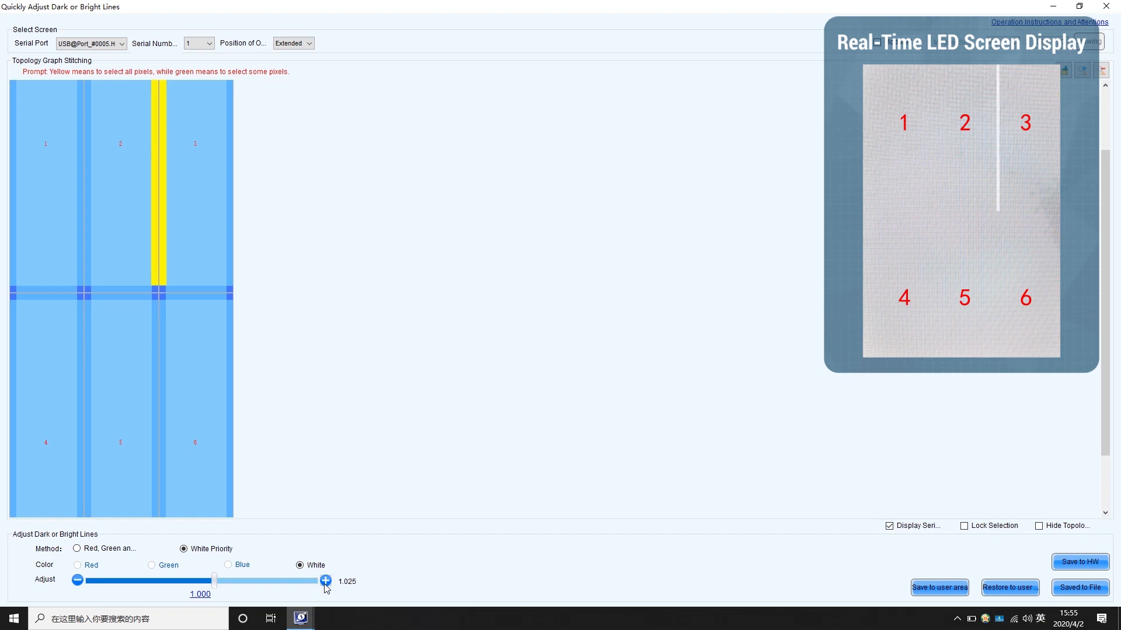
click(80, 580)
click(79, 580)
click(79, 580)
click(80, 580)
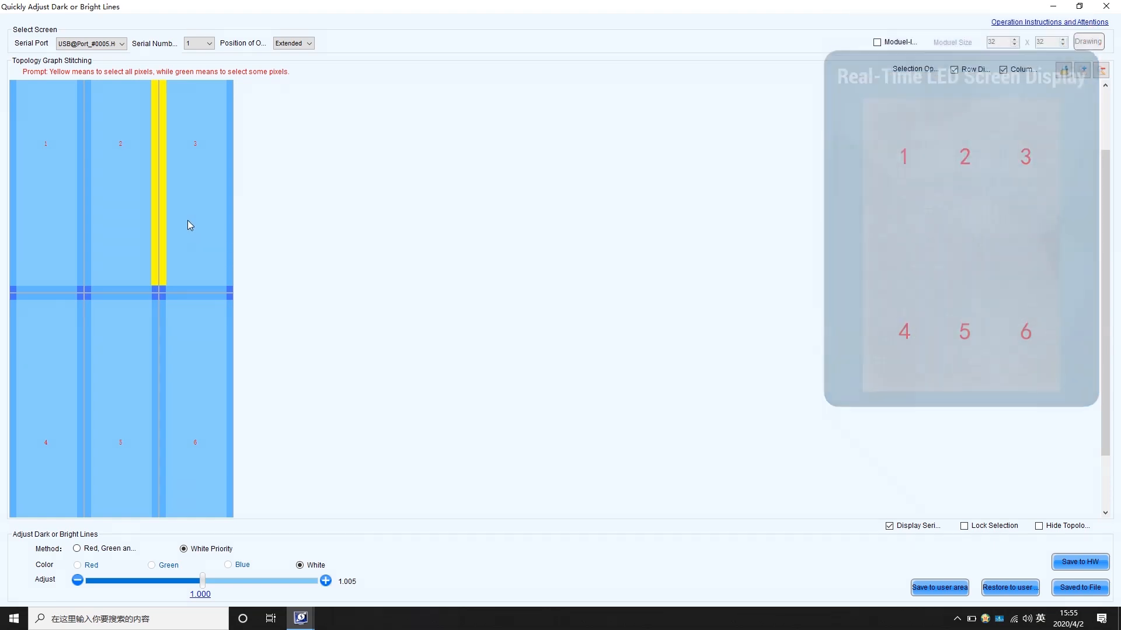
click(156, 223)
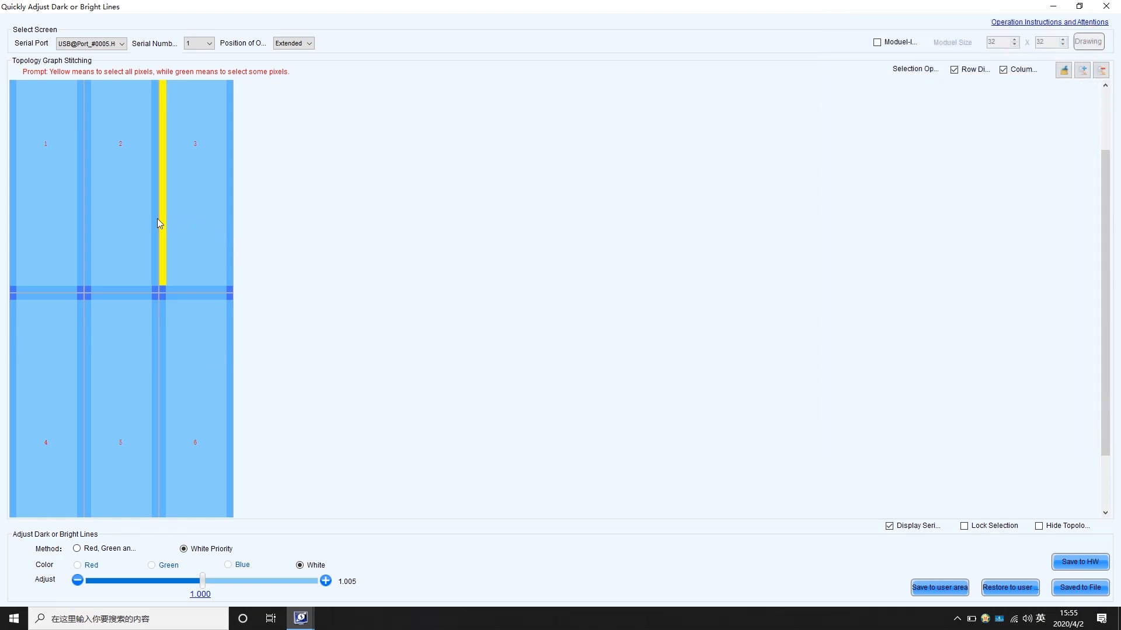
click(163, 224)
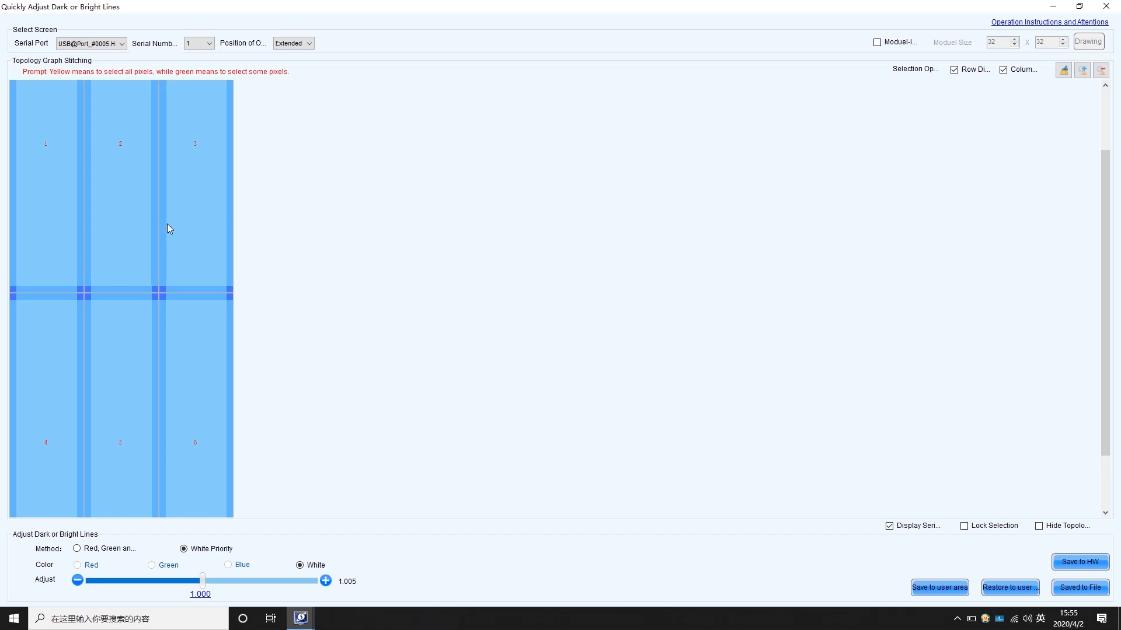
Review the individual pixels of cabinet 3's outer edge in Advanced Options and box-select the vertical seams between cabinets 1, 2 and 3
double_click(228, 215)
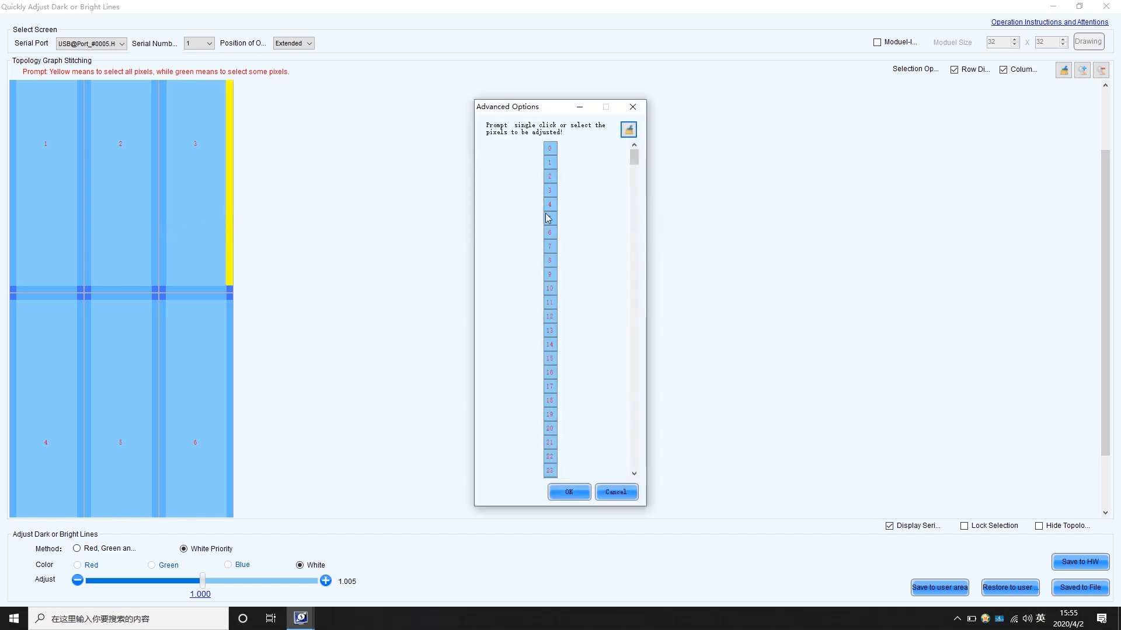
scroll(565, 283, down, 5)
scroll(565, 287, down, 20)
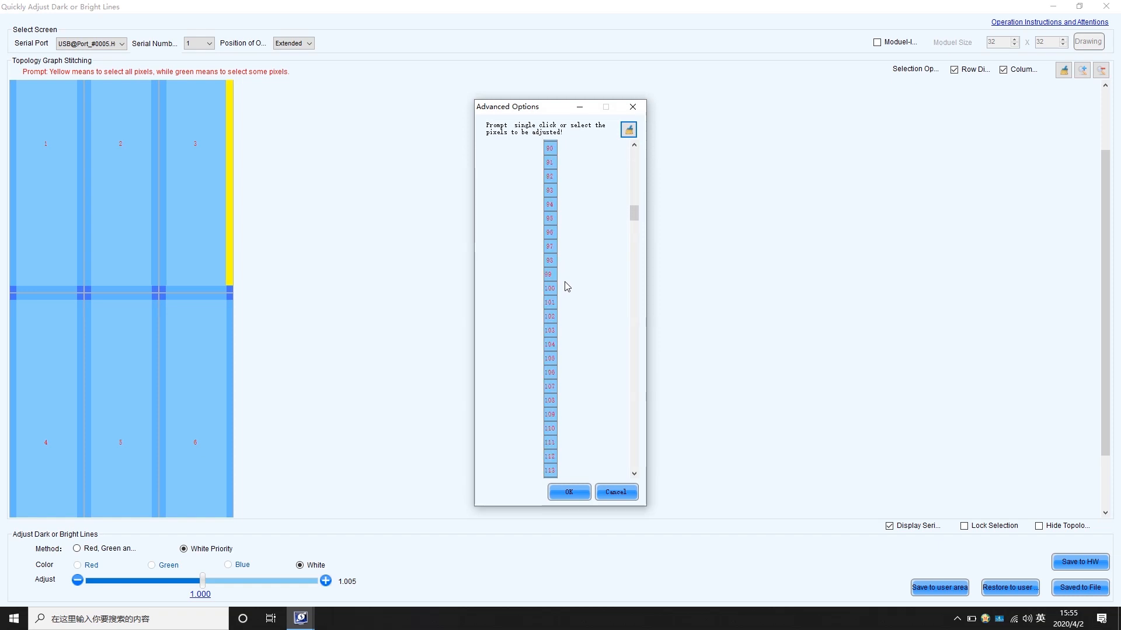
click(582, 492)
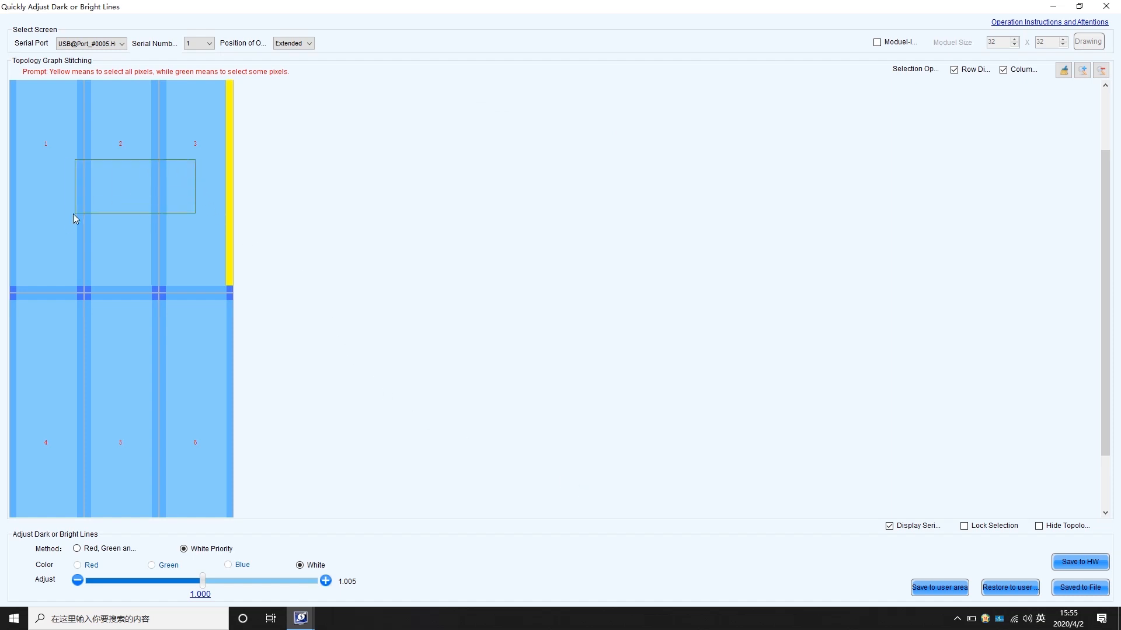
drag(82, 213, 66, 216)
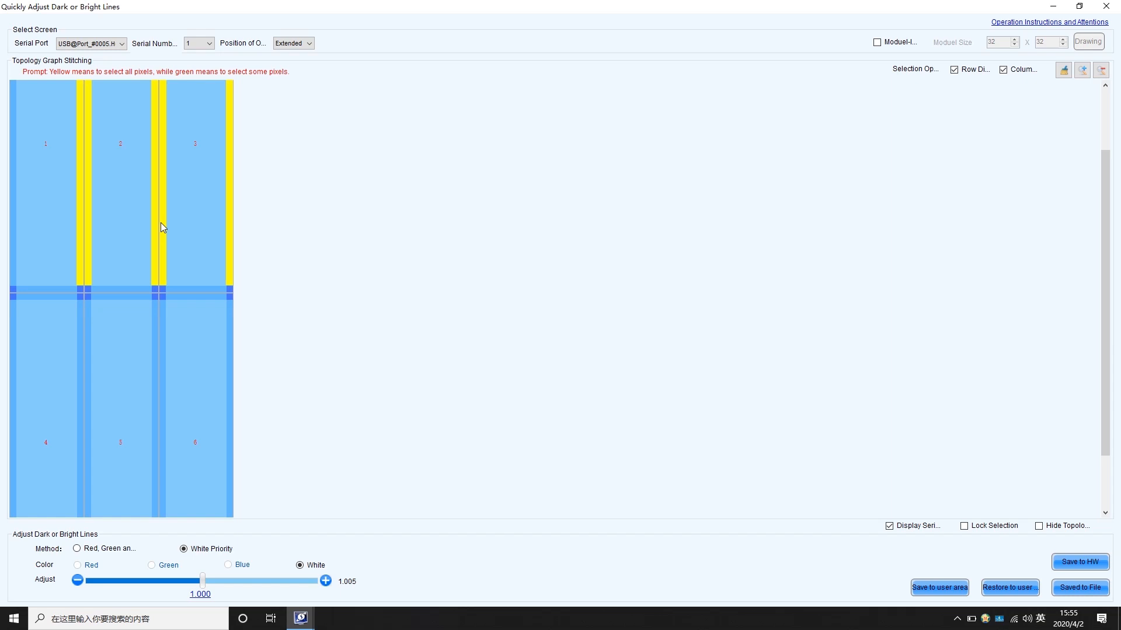
Enable module-level adjustment and redraw the topology with a module size of 64 x 64
click(899, 45)
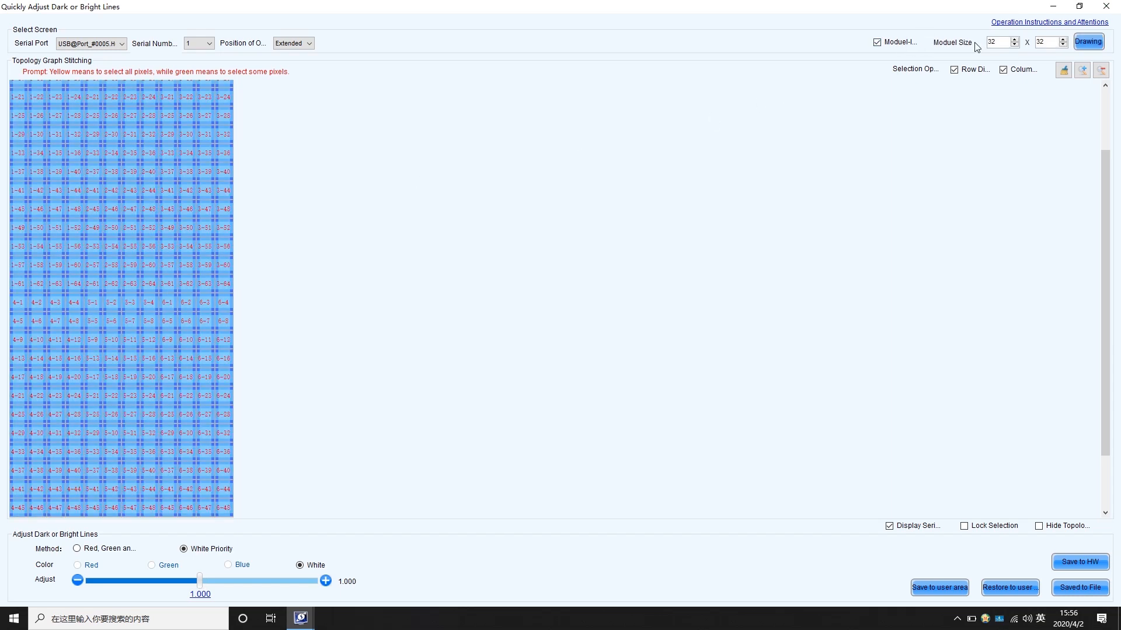
double_click(992, 43)
text(64)
key(Tab)
text(64)
click(1088, 41)
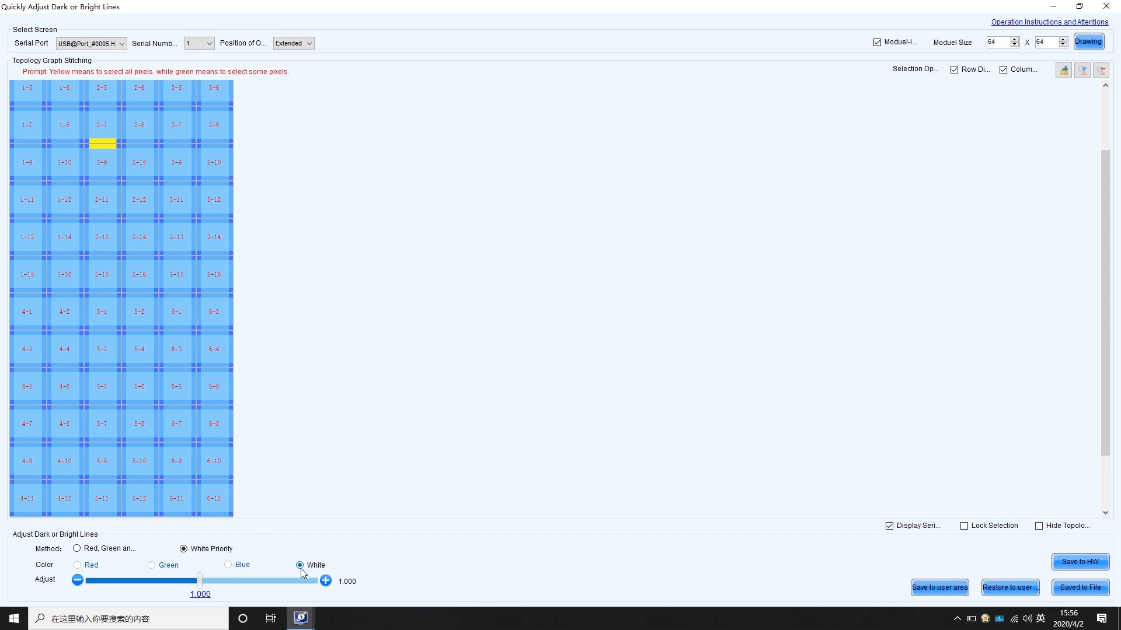
Raise the white brightness of the selected seam between modules 2-7 and 2-9 and save the adjustment to the hardware
click(325, 581)
click(325, 582)
click(325, 581)
click(325, 581)
click(1080, 562)
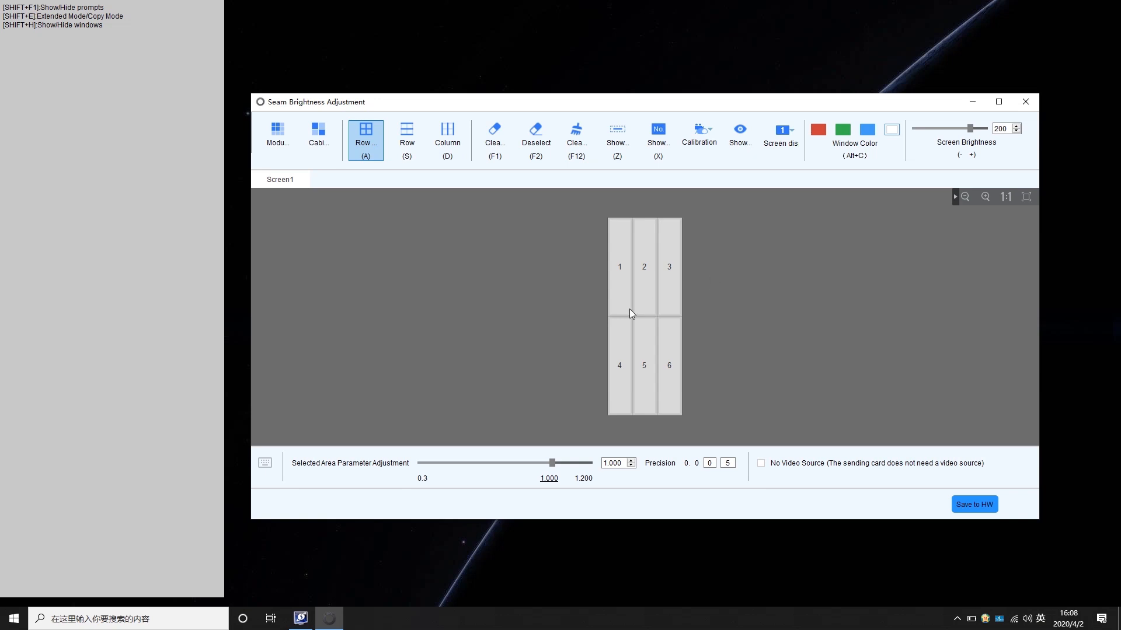
Review the shortcut list in Seam Brightness Adjustment and set the screen display to the main display
click(266, 464)
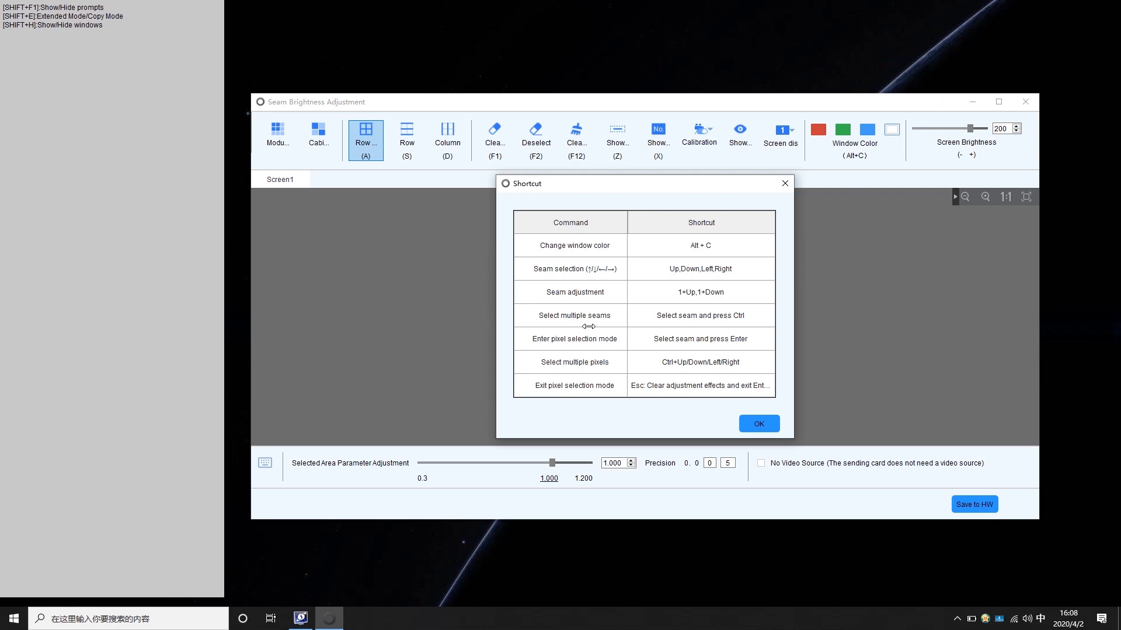
click(754, 424)
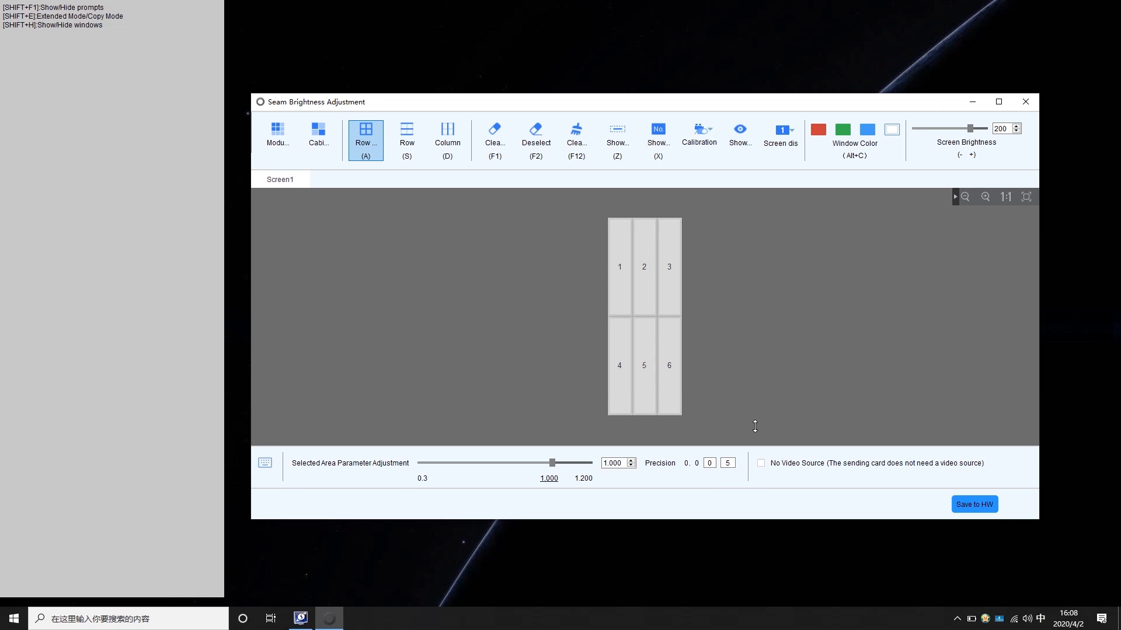
click(781, 133)
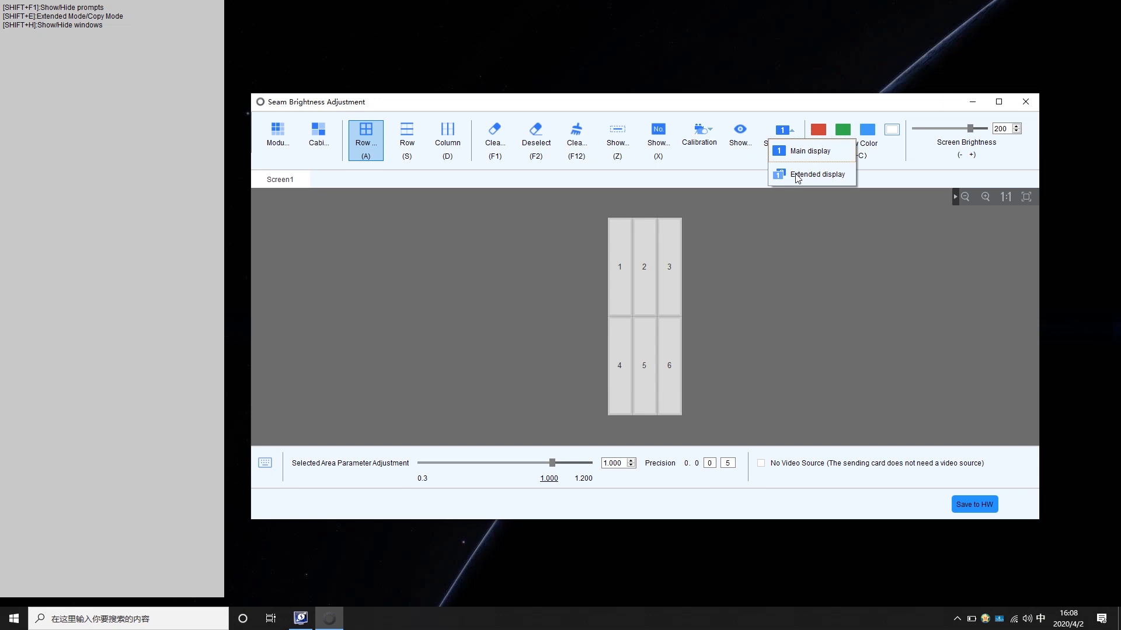
click(802, 152)
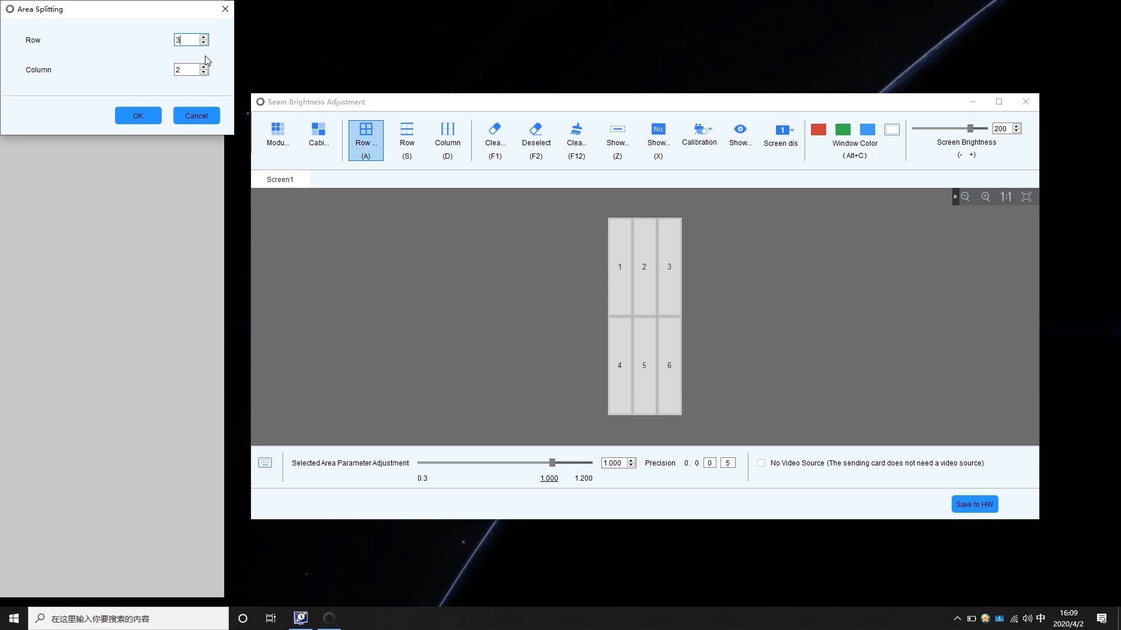
Split each cabinet into modules of 3 rows by 2 columns and switch back to cabinet level
click(151, 117)
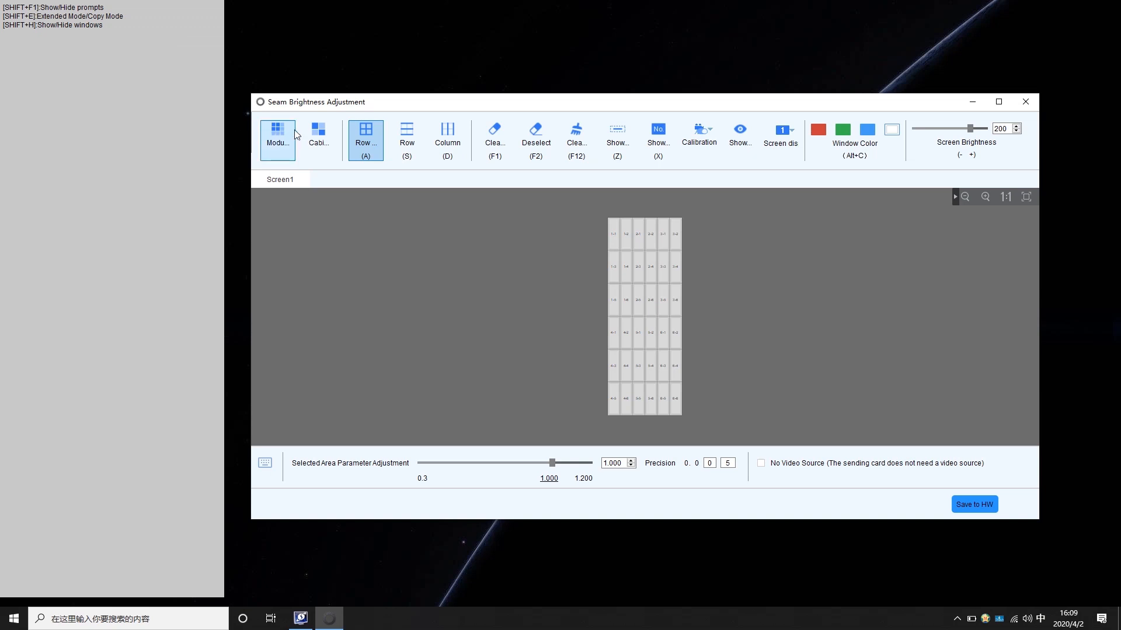
click(317, 138)
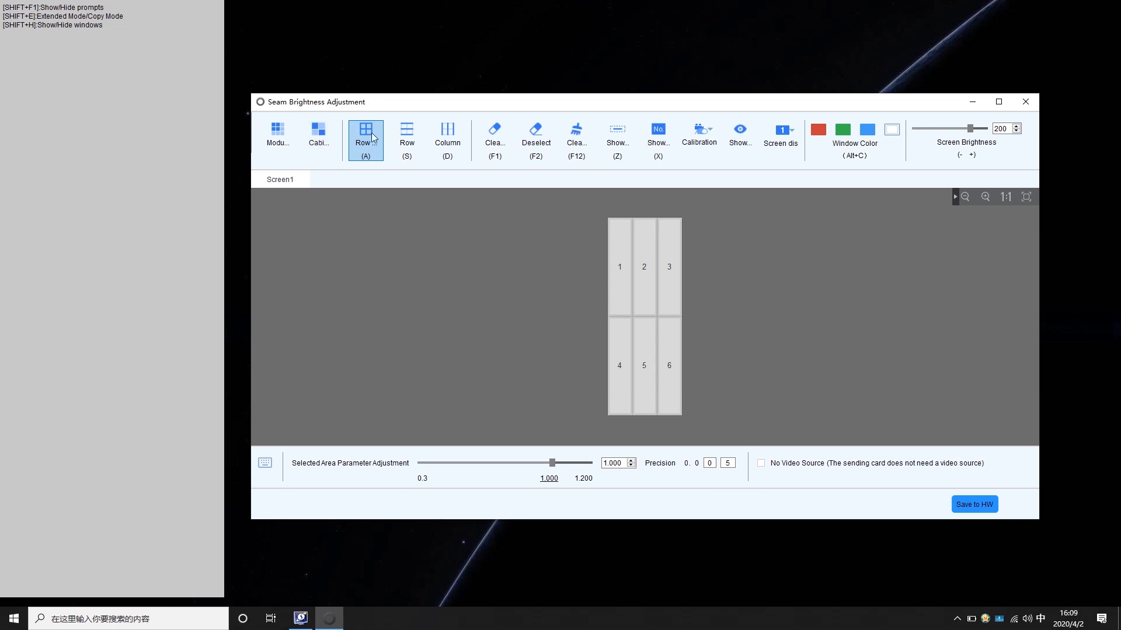
Set the calibration mode to Chroma Calibration
click(693, 140)
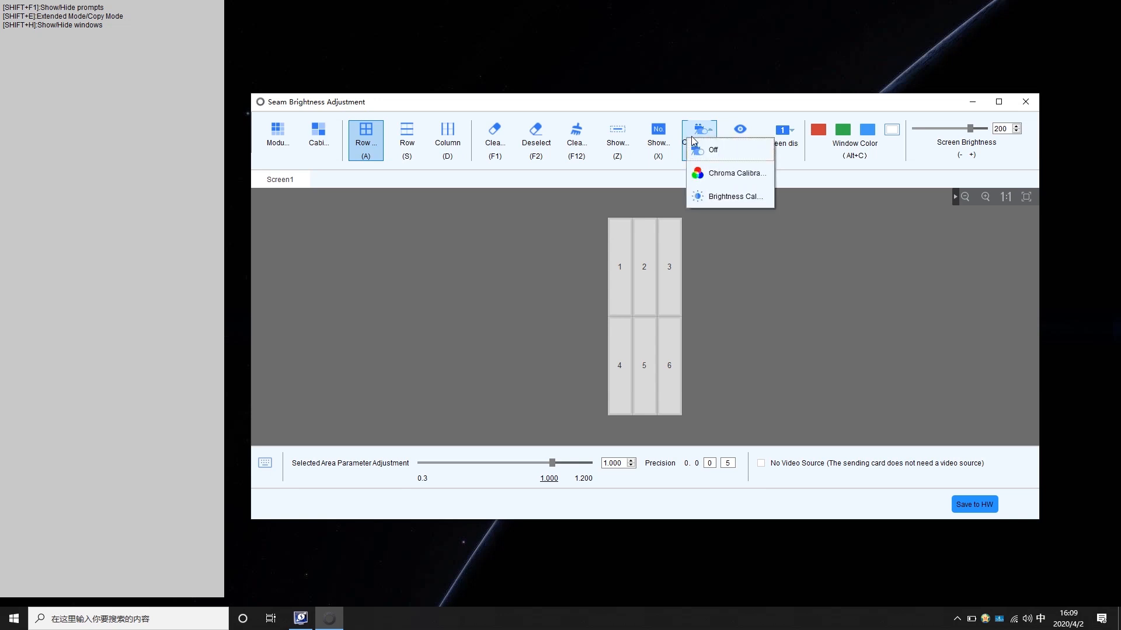
click(713, 174)
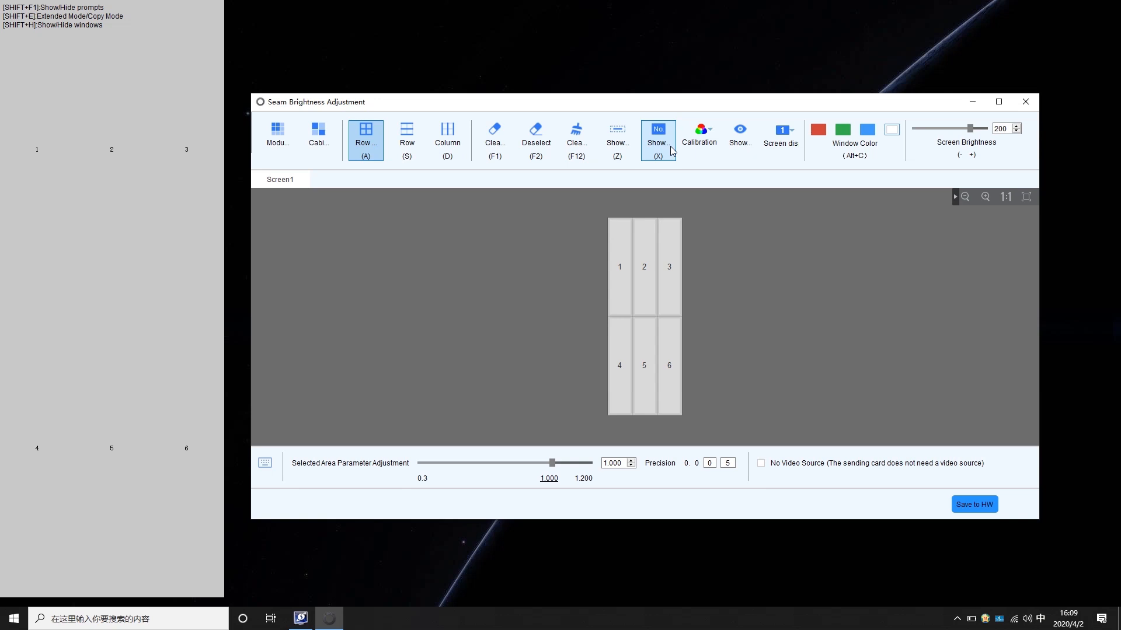
click(619, 144)
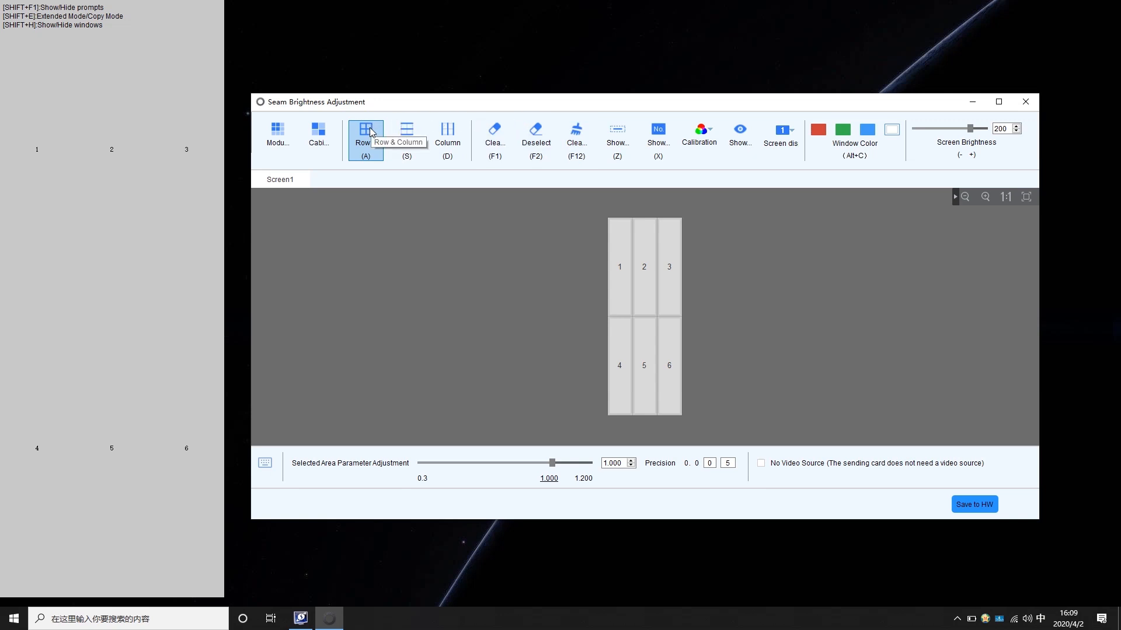
Using column selection, select the upper seam between cabinets 2 and 3 plus cabinet 3's outer edge, and set their adjustment to 1.020
click(452, 146)
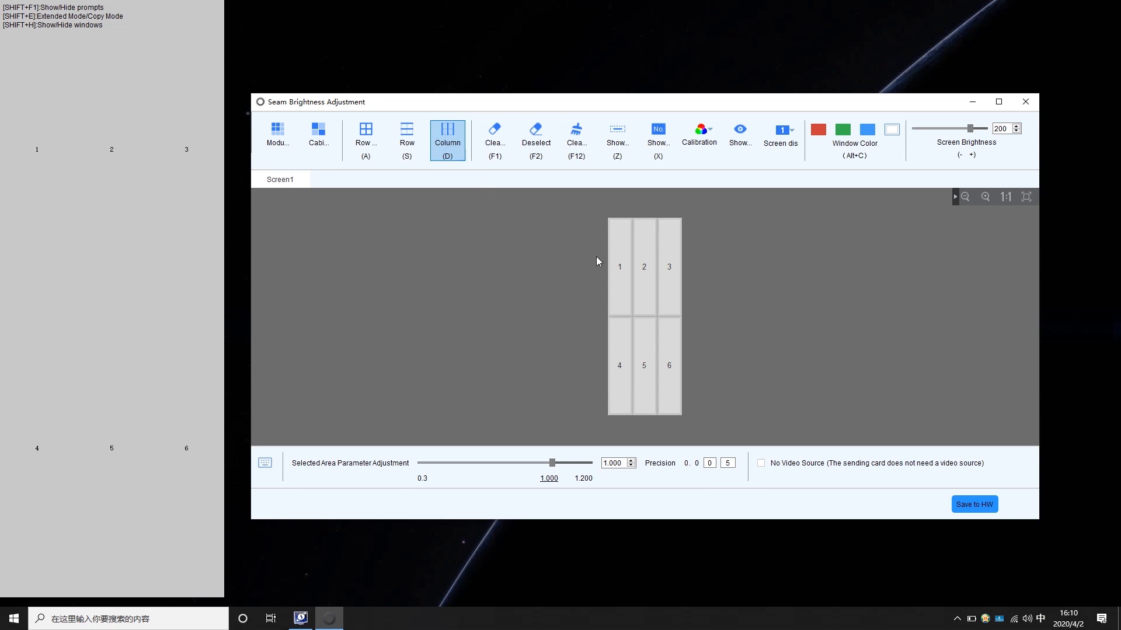
click(634, 259)
key(Right)
key(ctrl+Return)
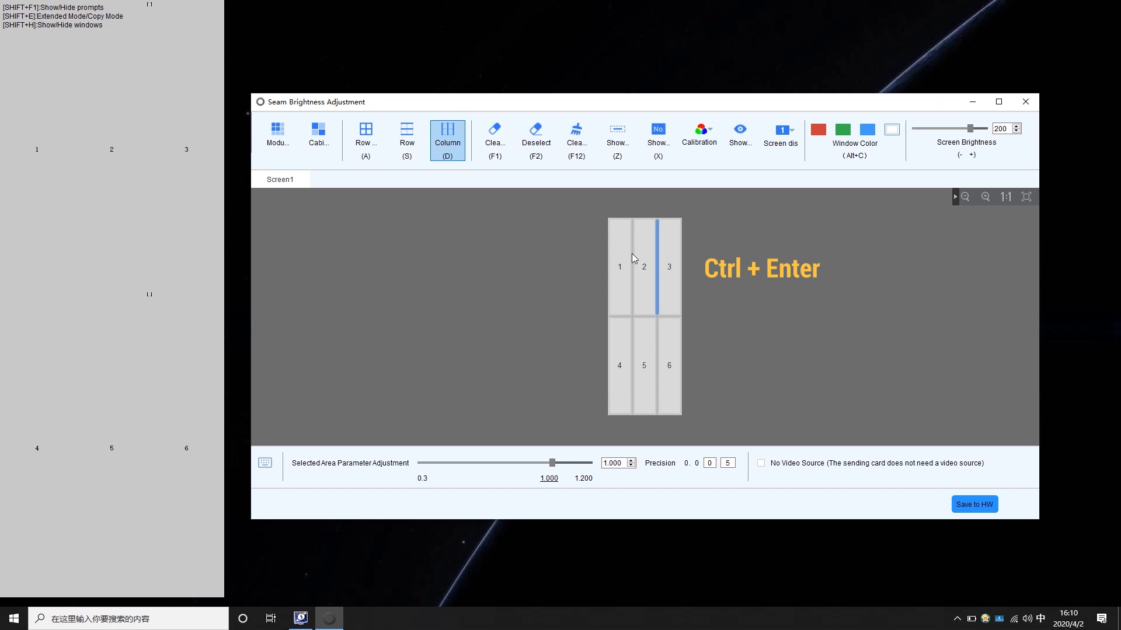
key(Right)
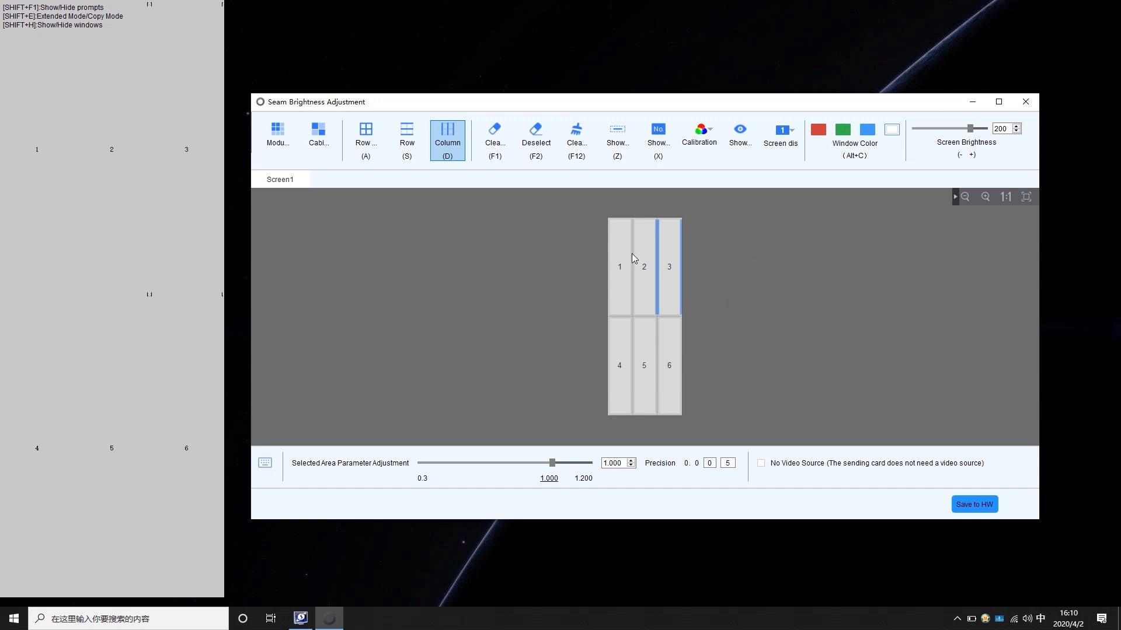
key(1+Up)
key(1+Up)
key(1+Up)
key(1+Up)
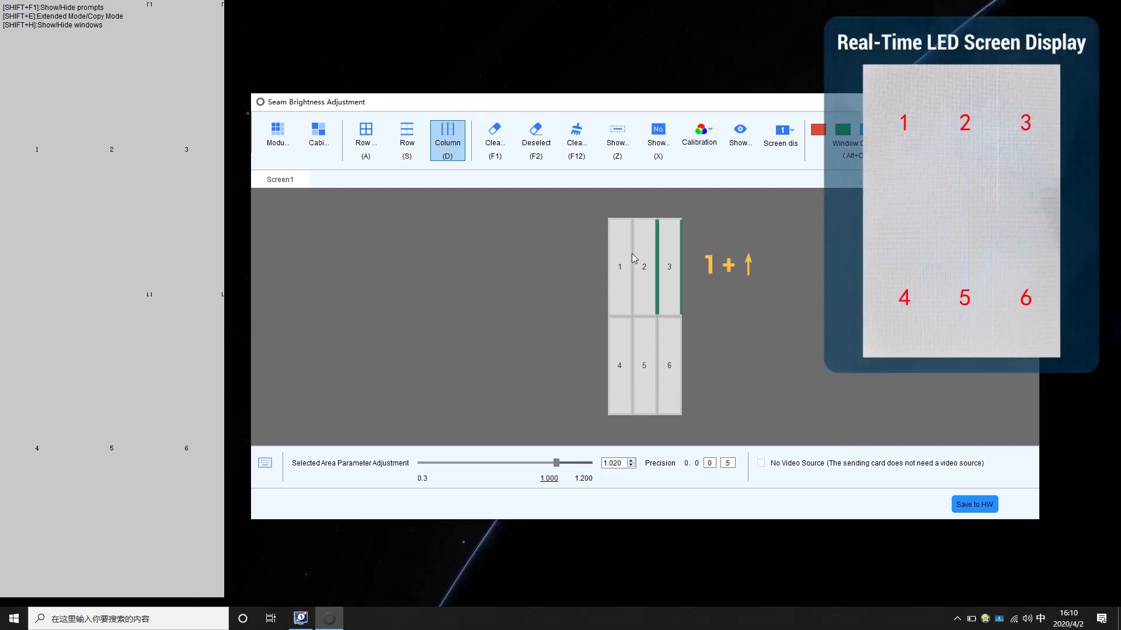
Raise the adjustment of the selected upper seam between cabinets 2 and 3 and cabinet 3's outer edge to 1.040
key(1+Up)
key(1+Up)
key(1+Up)
key(1+Up)
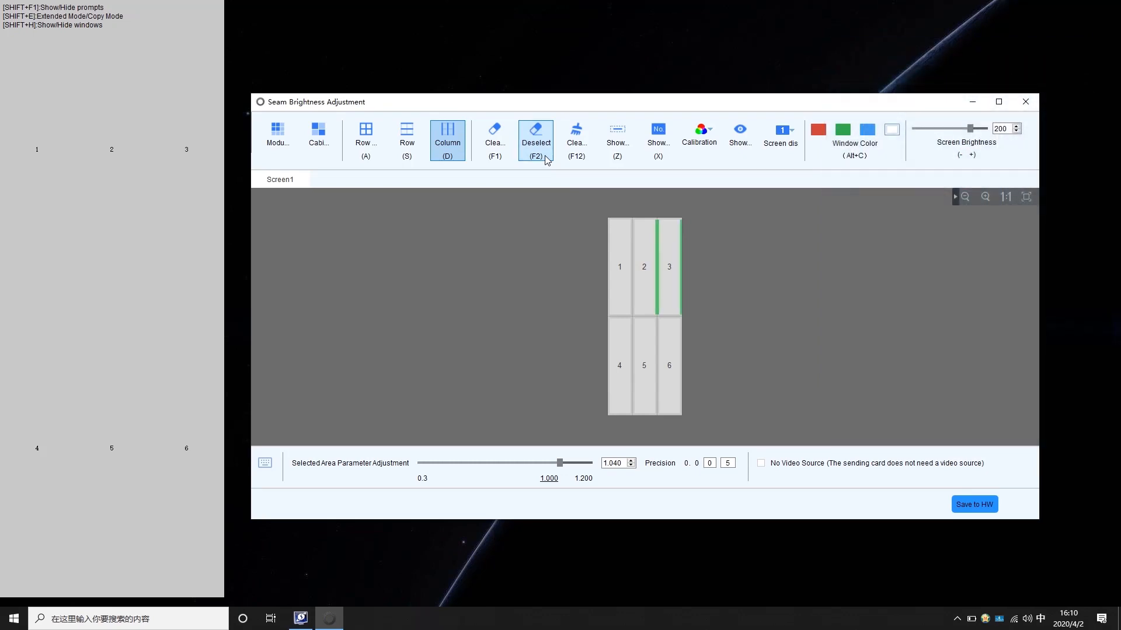
Select the upper seam between cabinets 1 and 2 and save the seam adjustments to hardware
click(633, 250)
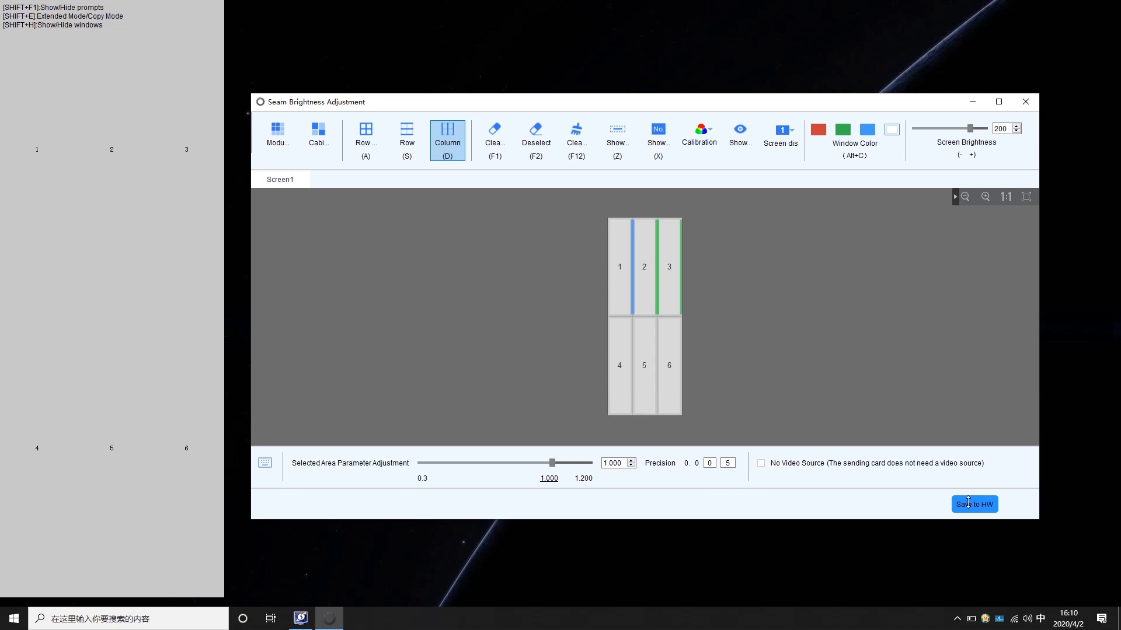
click(987, 504)
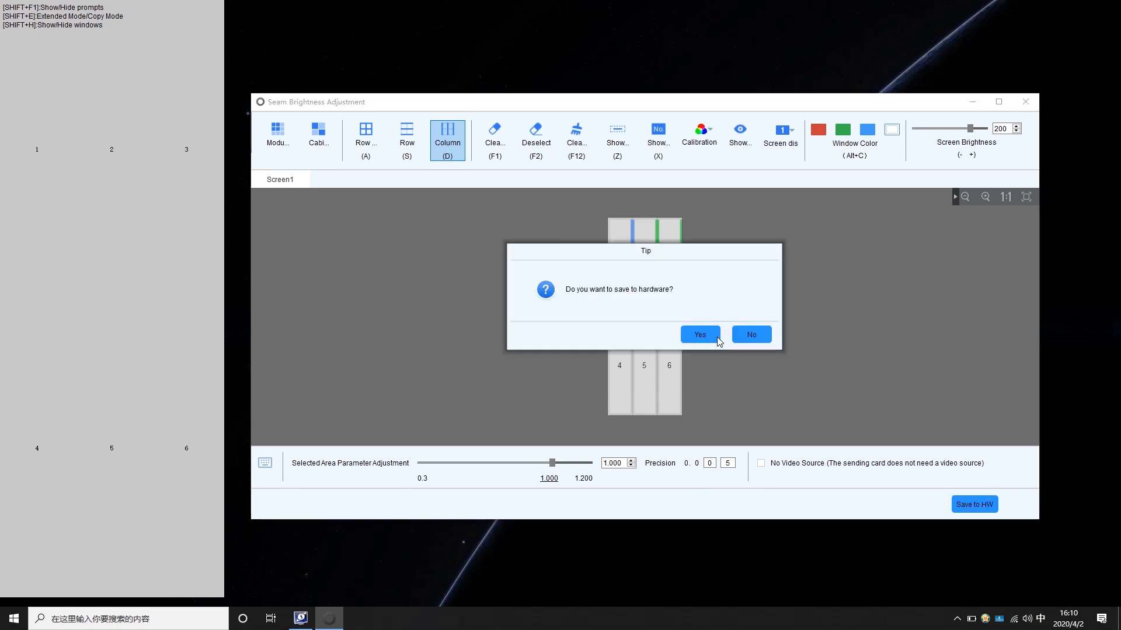
click(717, 336)
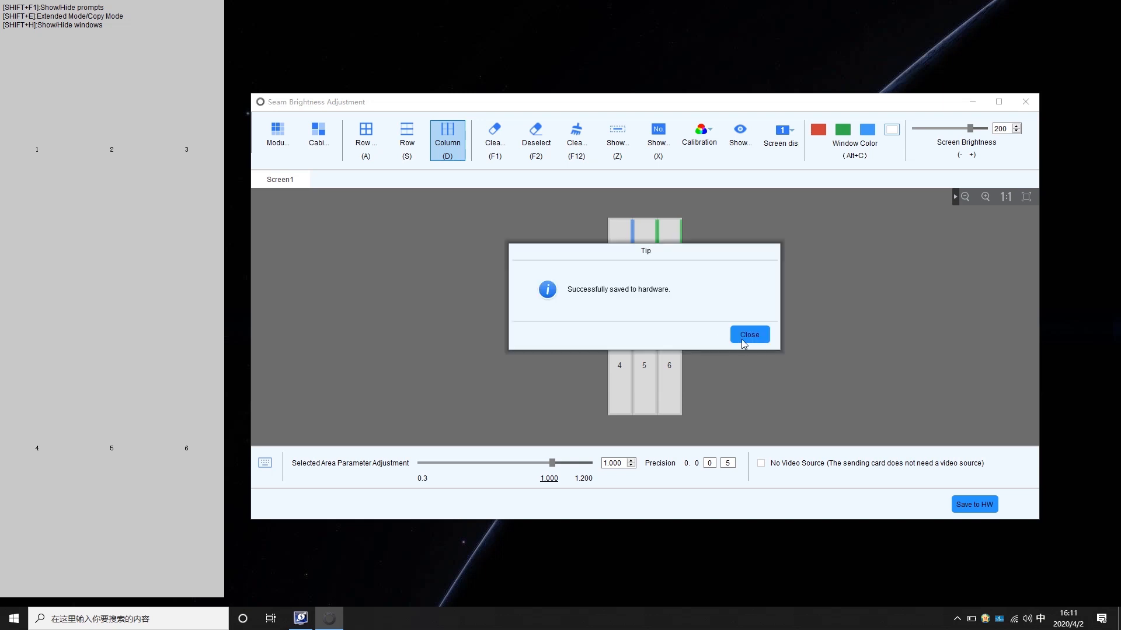
click(742, 341)
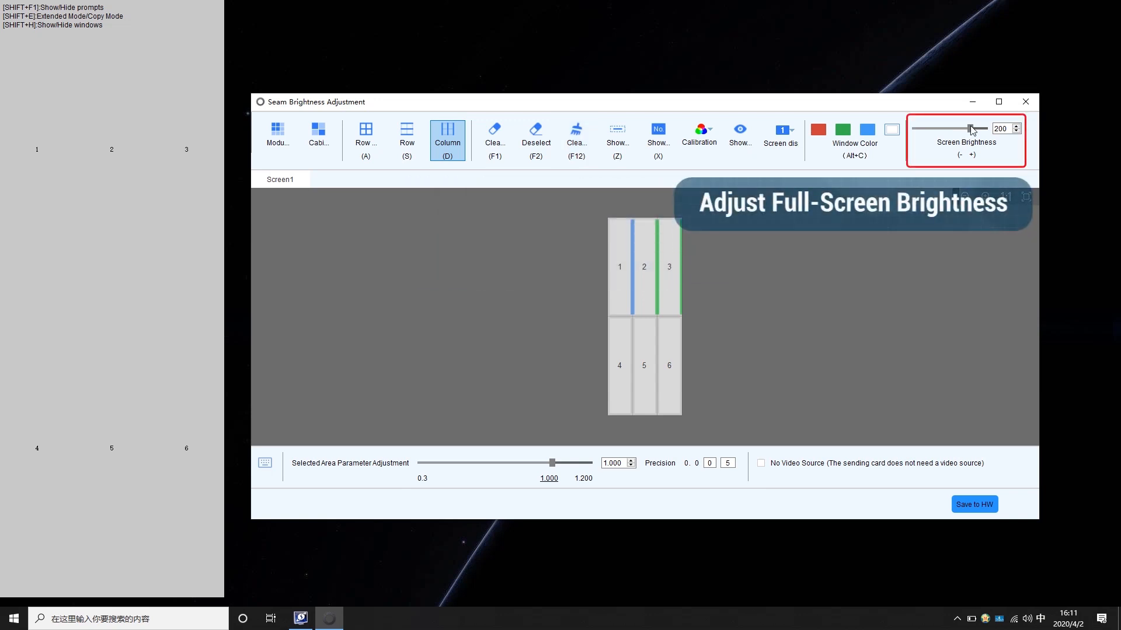
Hide the display window and show it again
click(731, 138)
click(731, 137)
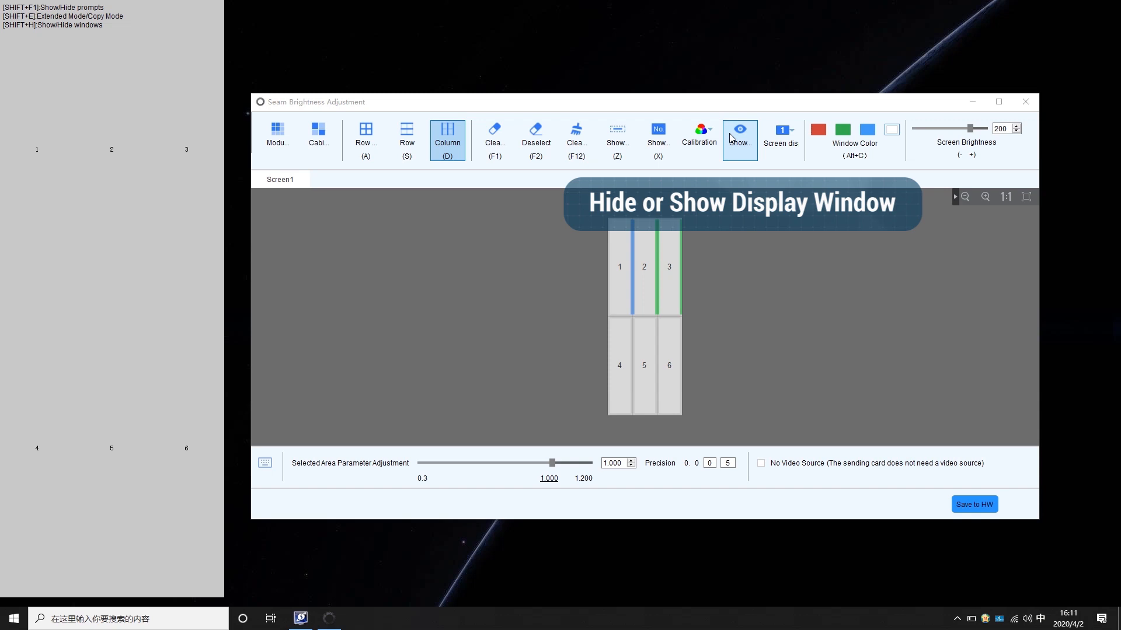